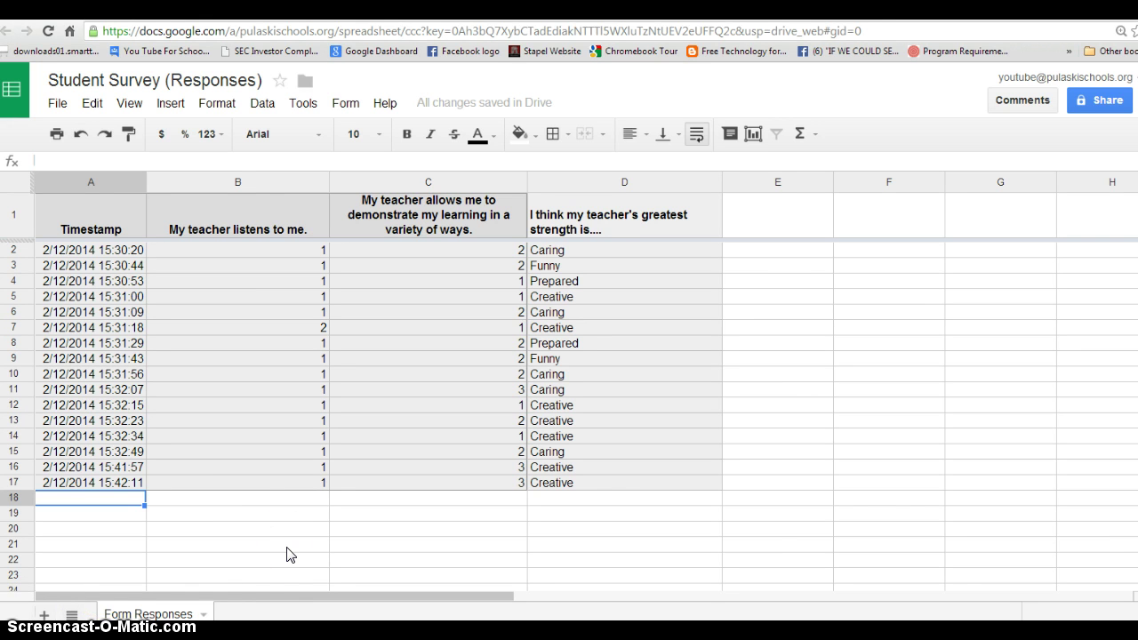
- Calculate the average of the "My teacher listens to me." responses in cell B18 using =AVERAGE(B2:B17)
left_click(301, 498)
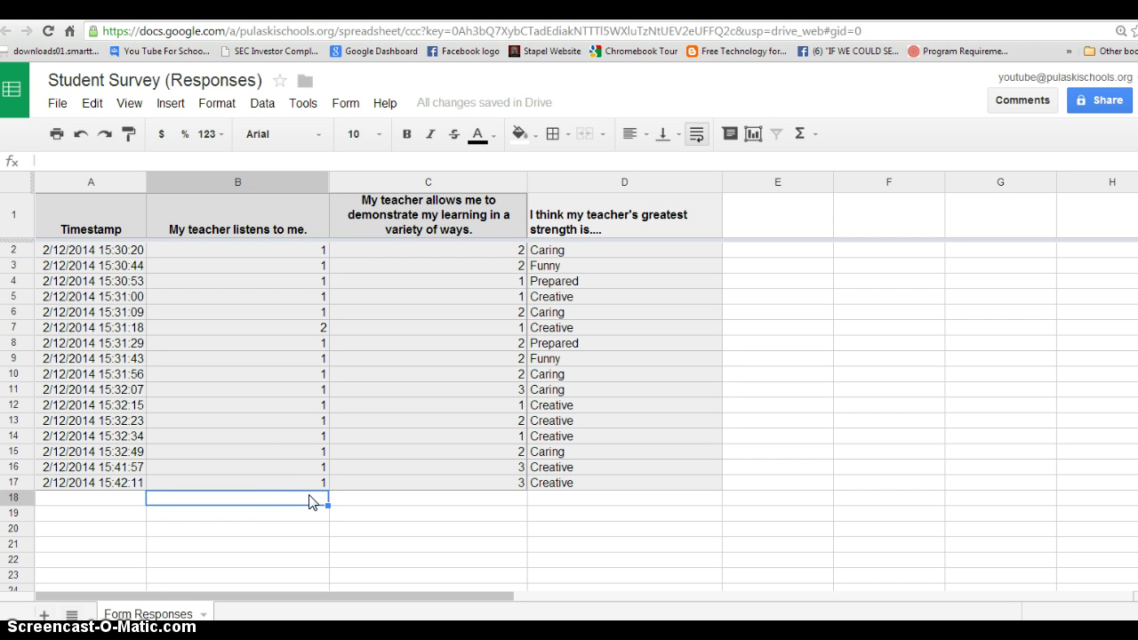
left_click(801, 134)
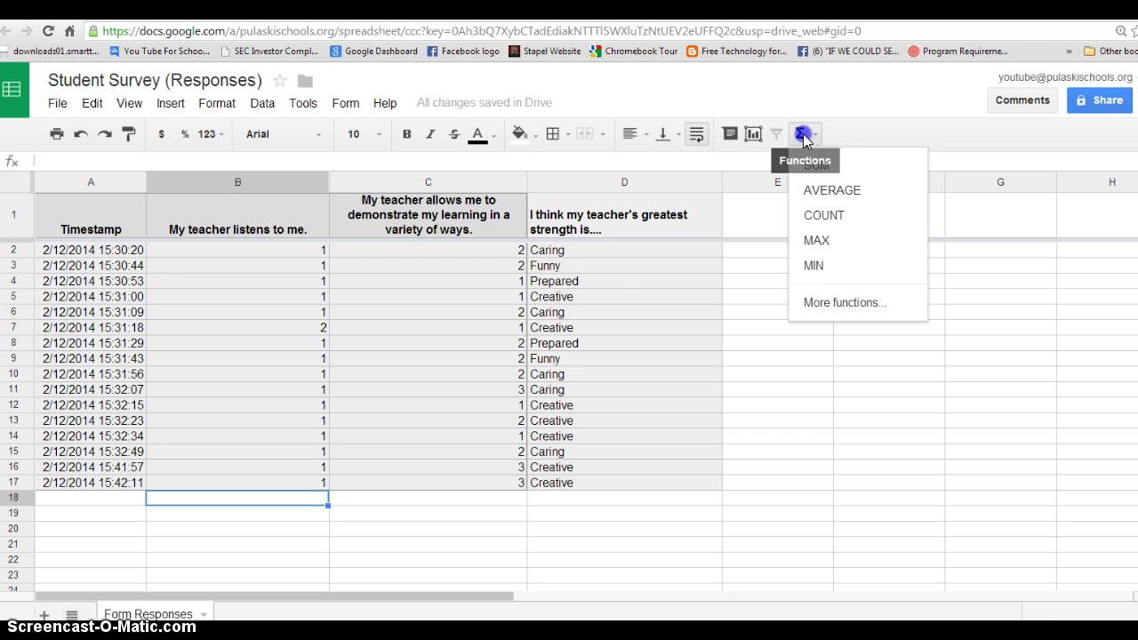
left_click(819, 190)
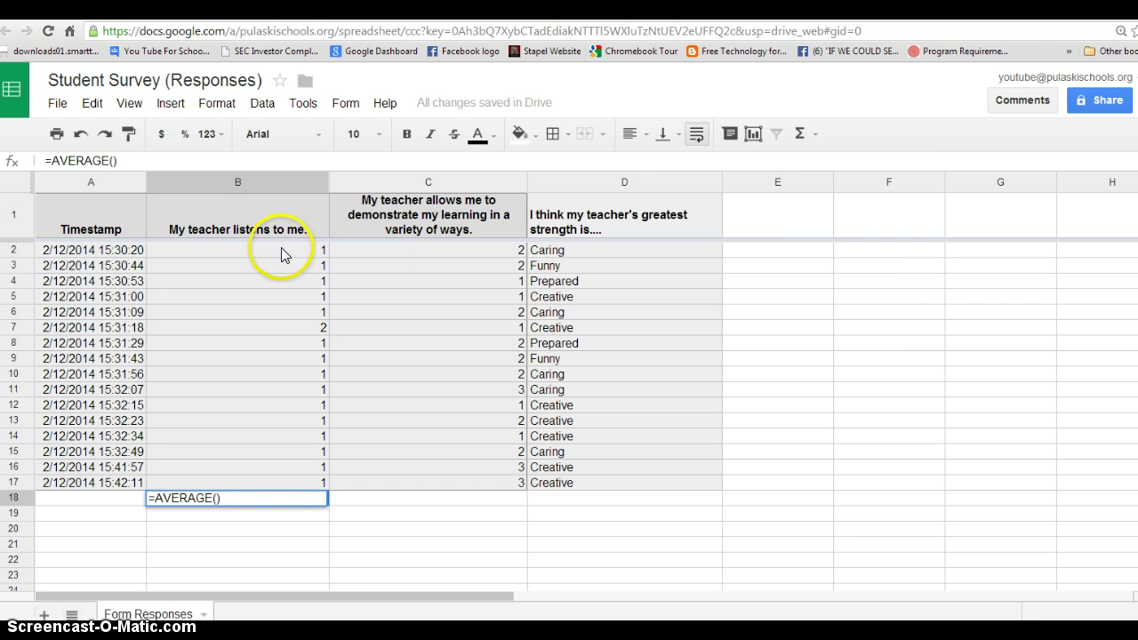
left_click_drag(281, 249, 300, 479)
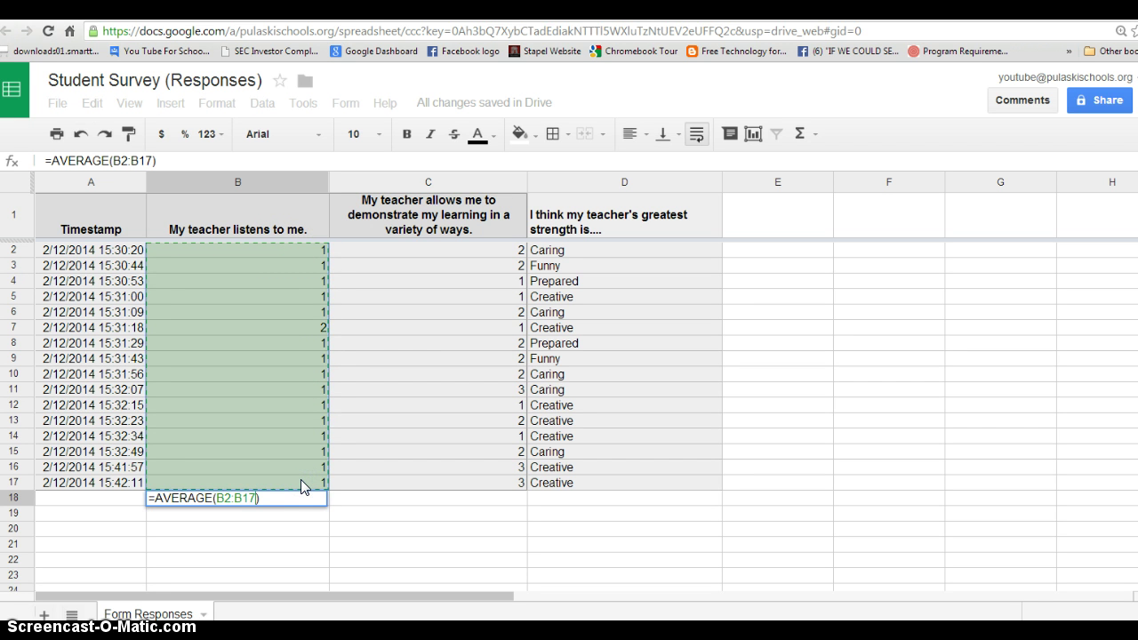
key("Return")
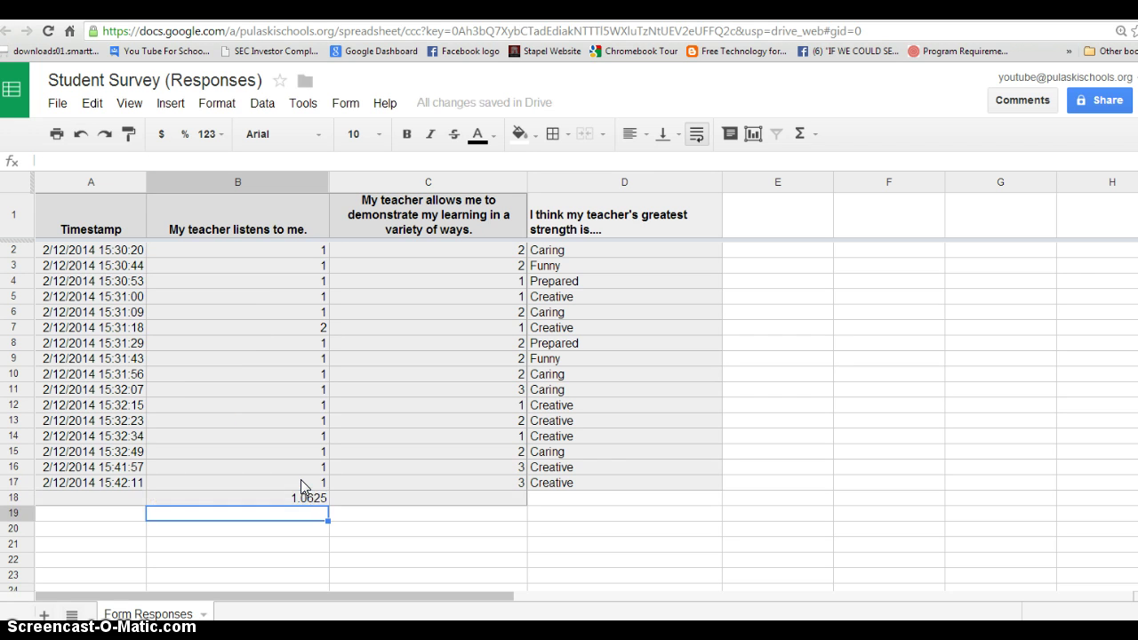
- Format the average in B18 as a rounded number first, and finally with 2 decimals
left_click(304, 498)
left_click(307, 499)
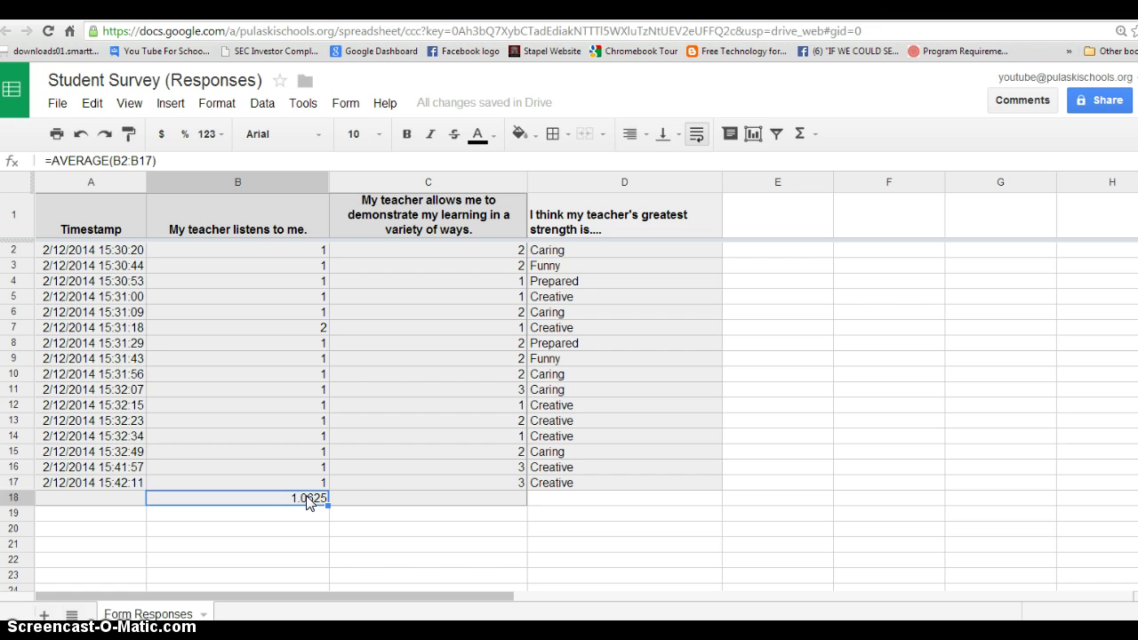
left_click(222, 138)
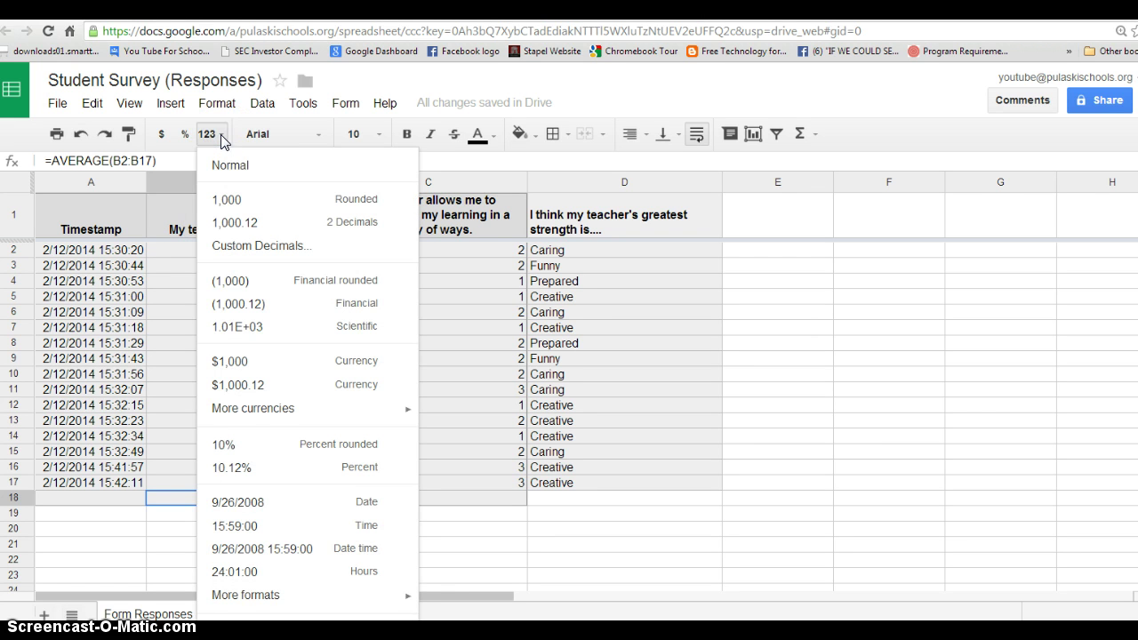
left_click(226, 199)
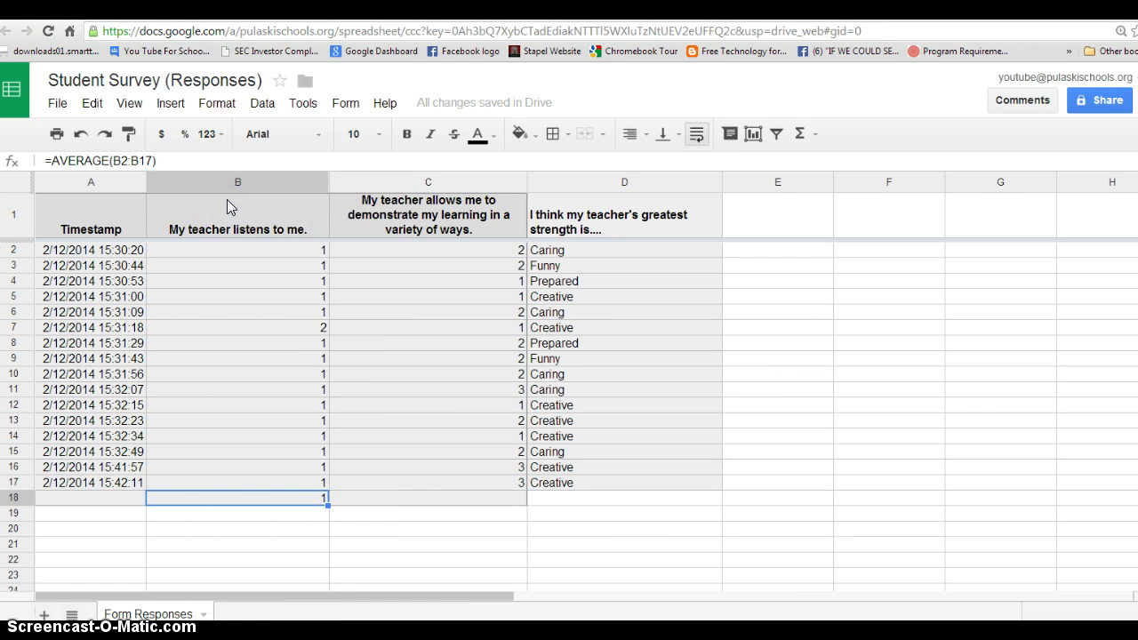
left_click(220, 134)
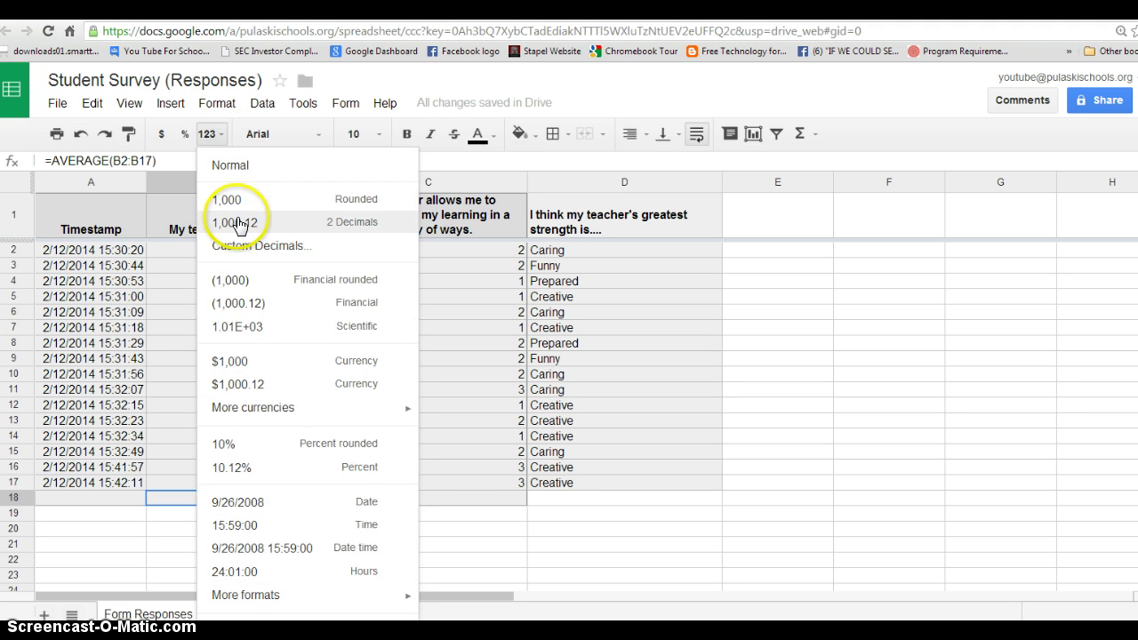
left_click(236, 223)
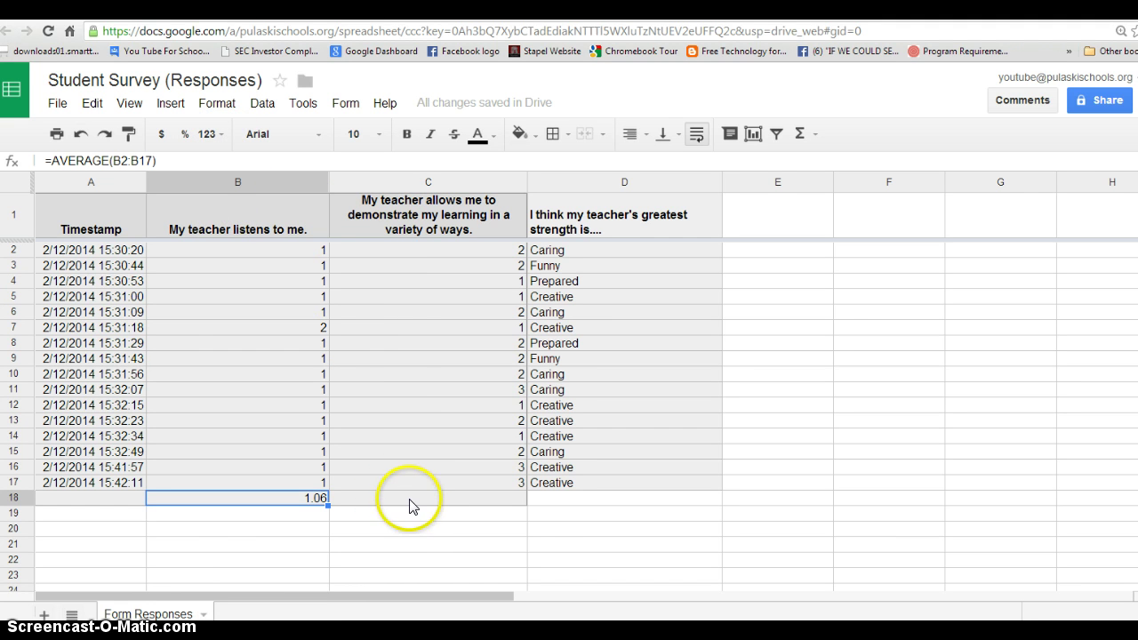
- Enter the label Creative in cell E18 and Caring in cell E19
left_click(541, 499)
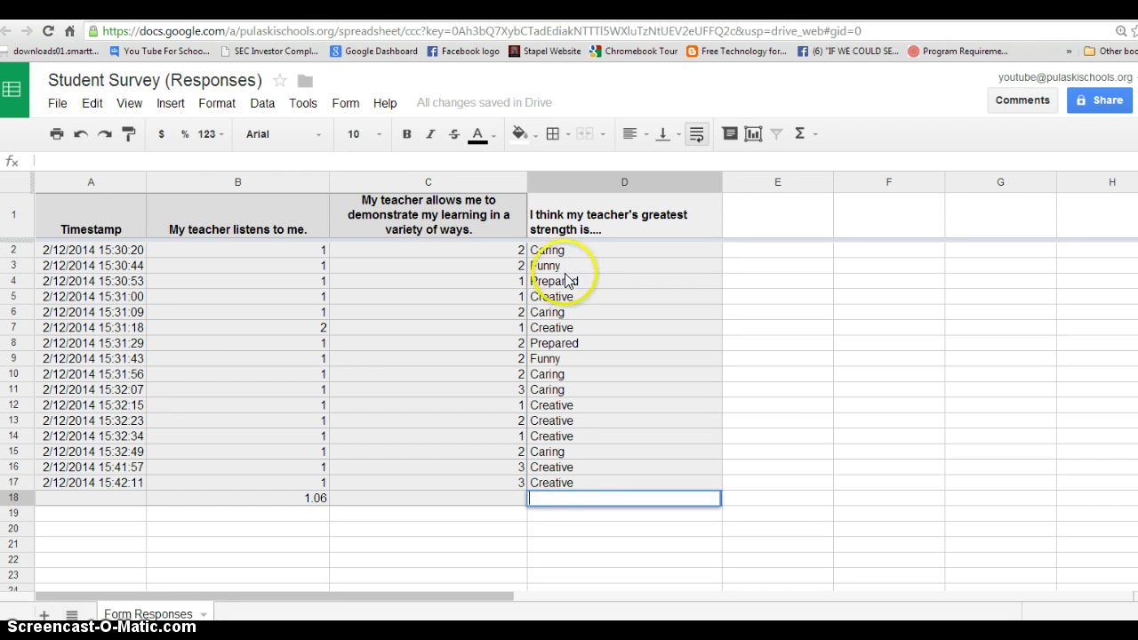
double_click(601, 503)
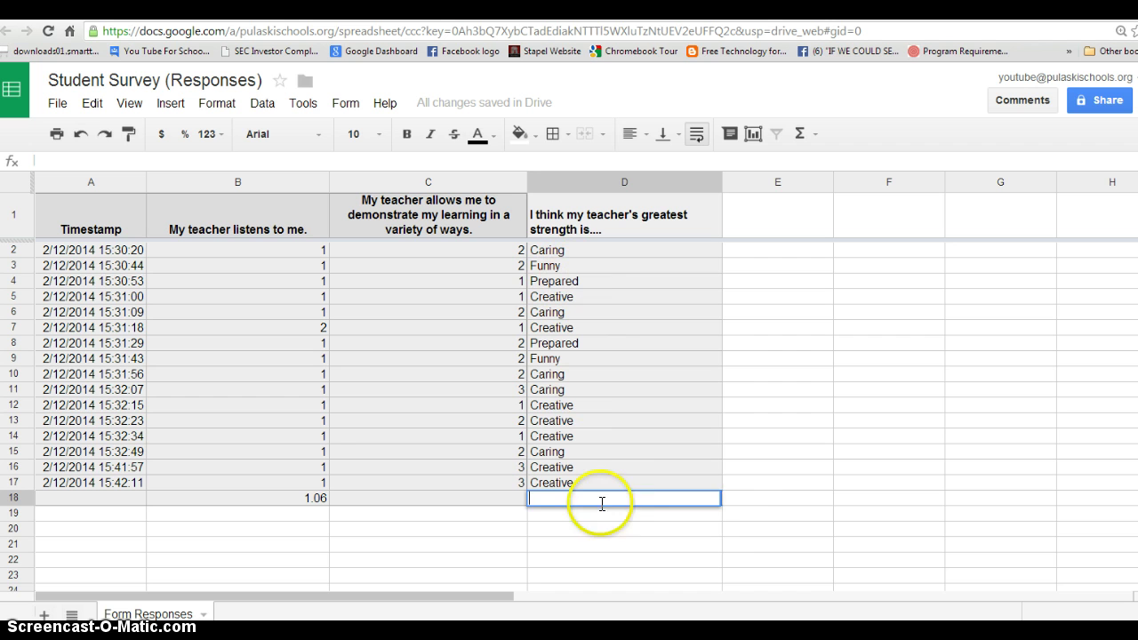
left_click(757, 500)
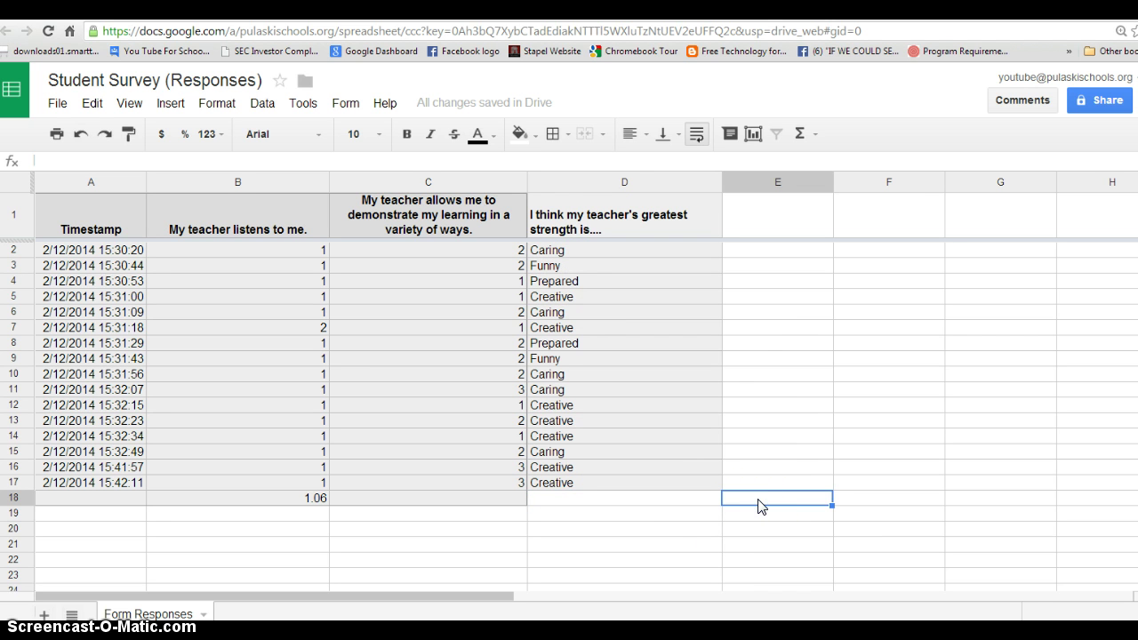
type("Creative")
key("Return")
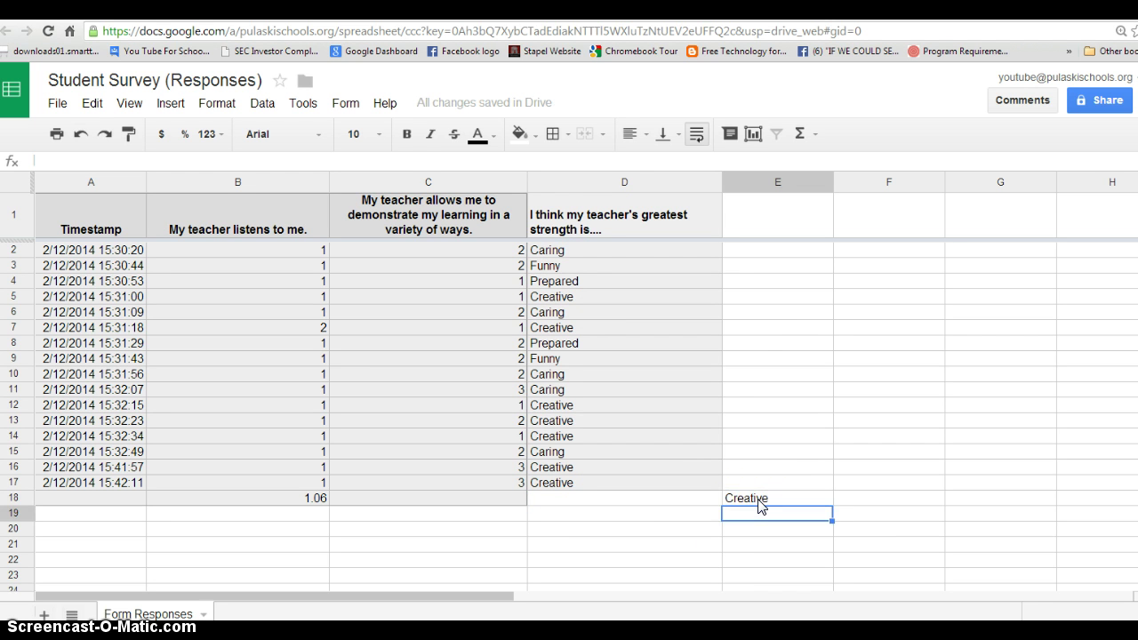
type("Caring")
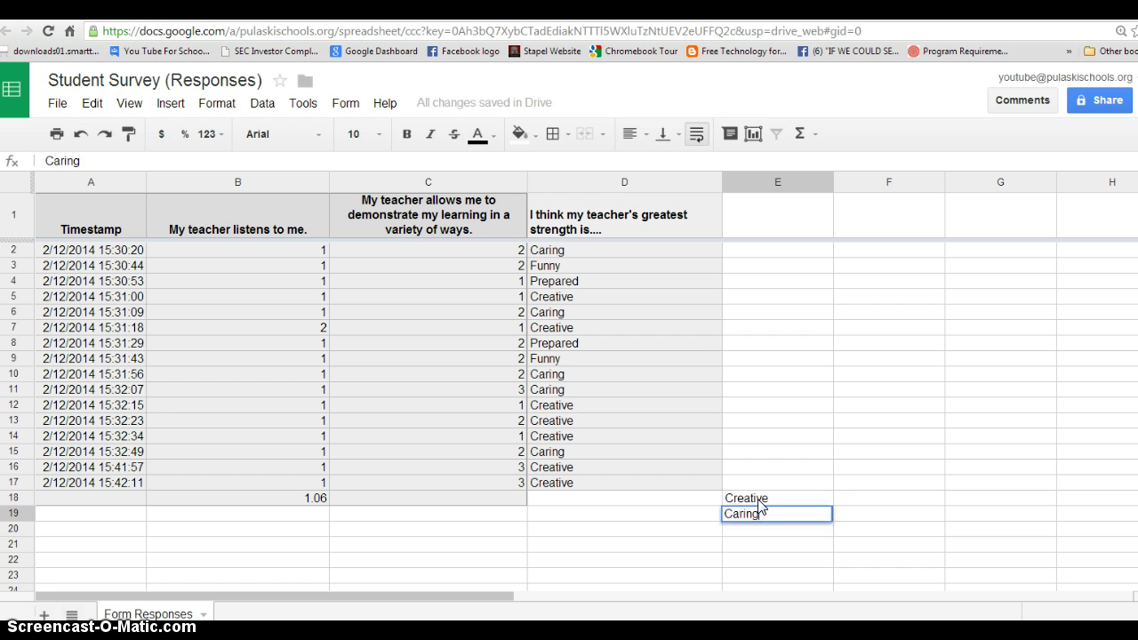
key("Return")
- Add the label Prepared in cell E20 and Funny in cell E21
type("Preap")
key("BackSpace")
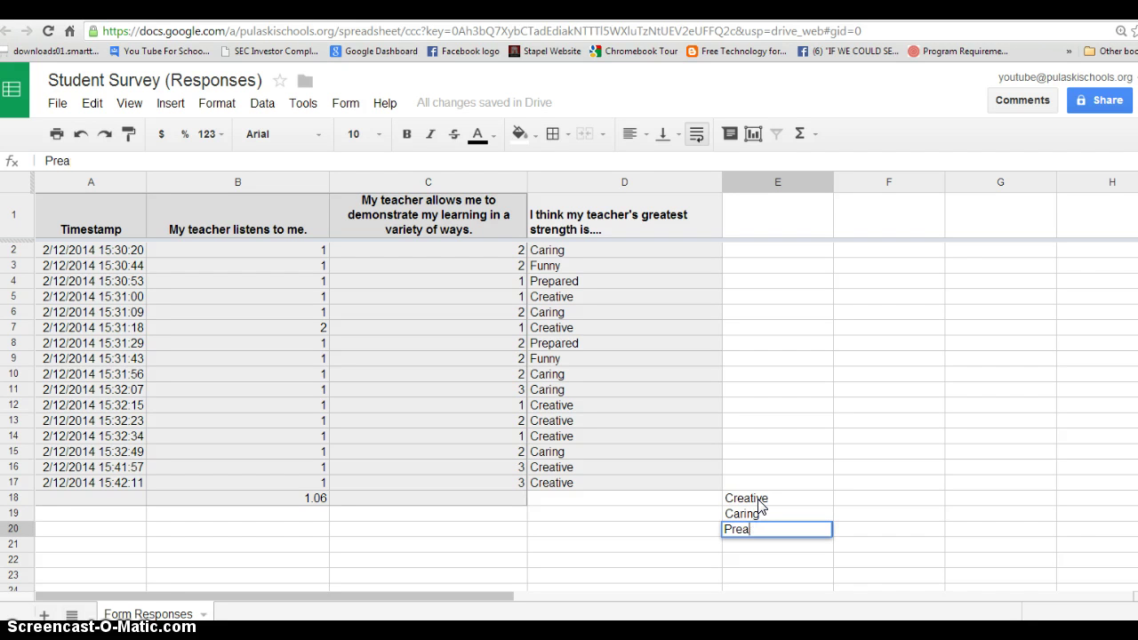
type("red")
key("BackSpace")
key("BackSpace")
key("BackSpace")
key("BackSpace")
type("pared")
key("Return")
type("Funny")
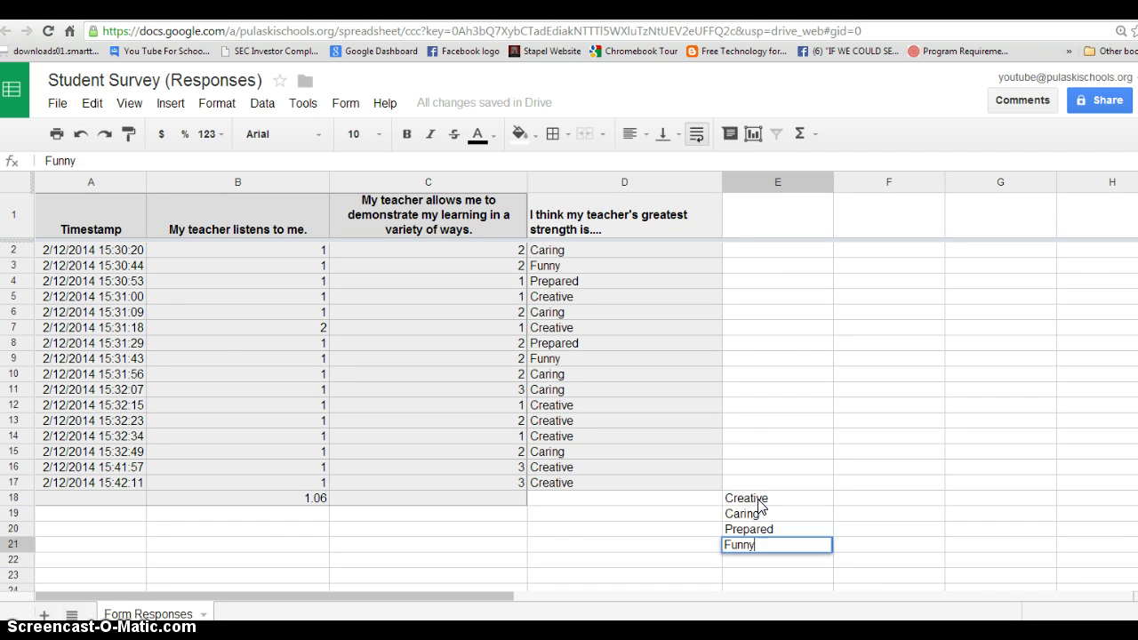
- Count the Creative responses in cell D18 with the formula =COUNTIF(D2:D17, "Creative")
left_click(681, 500)
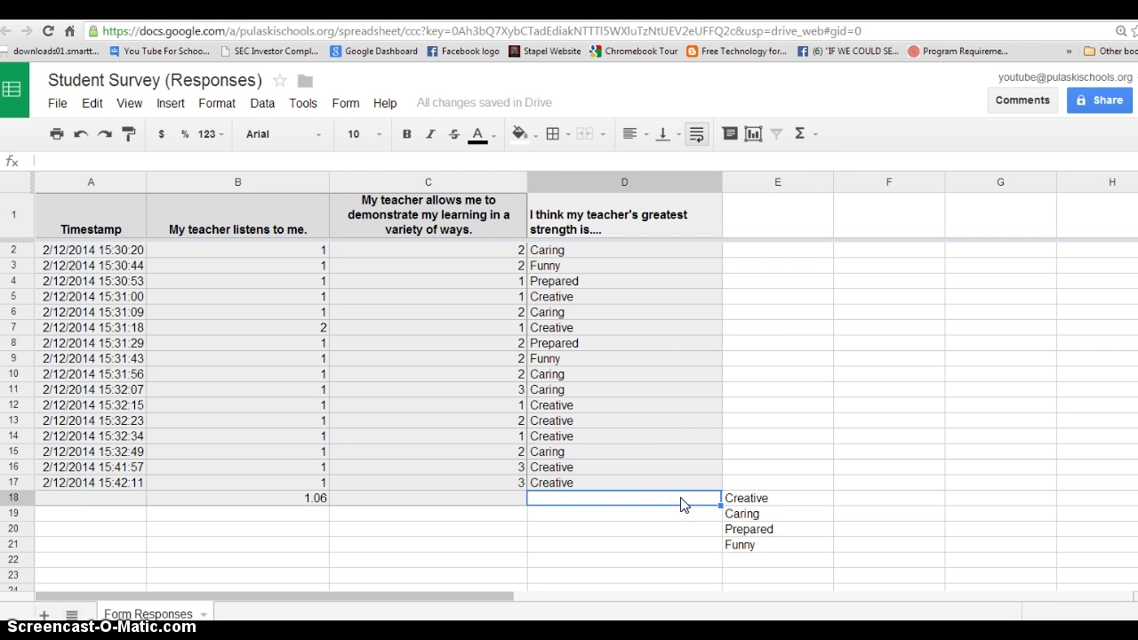
left_click(811, 137)
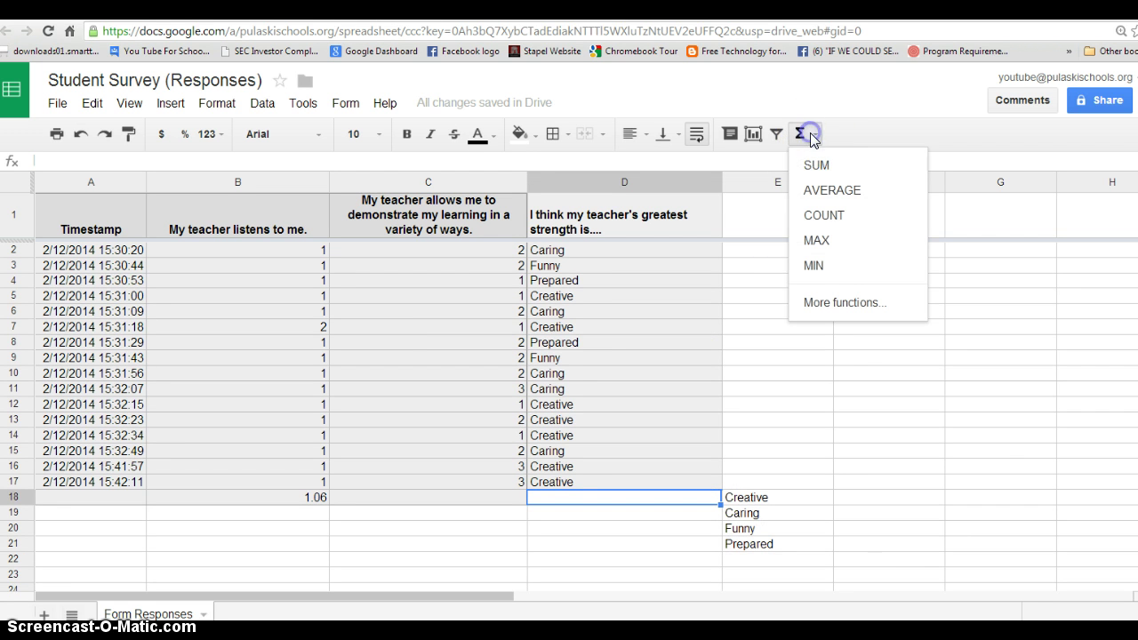
left_click(829, 217)
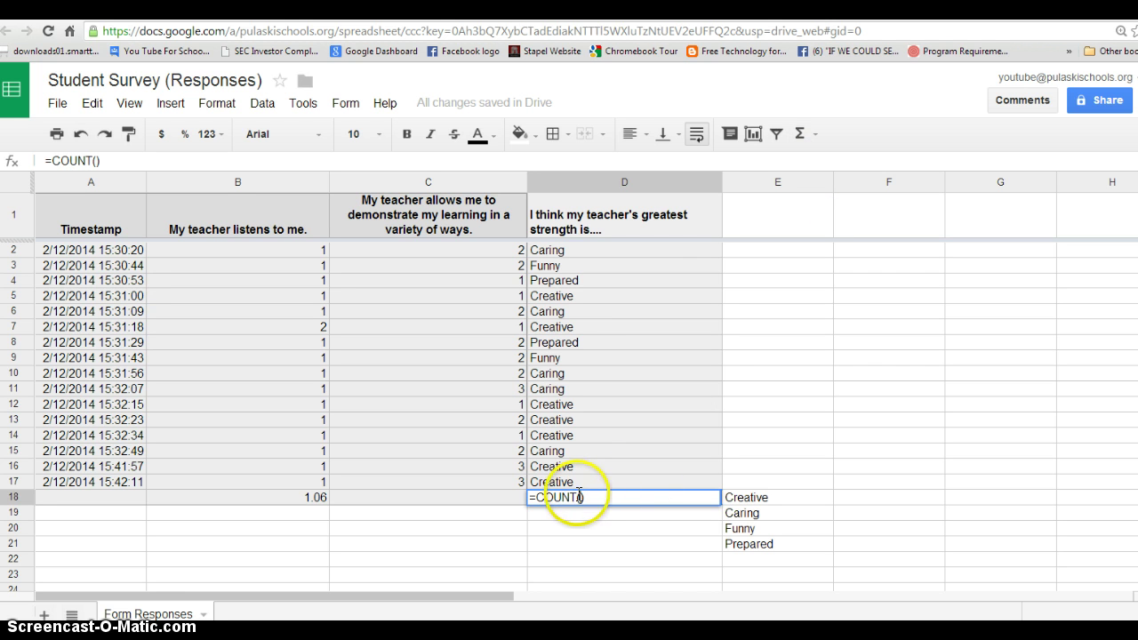
left_click(576, 495)
type("IF")
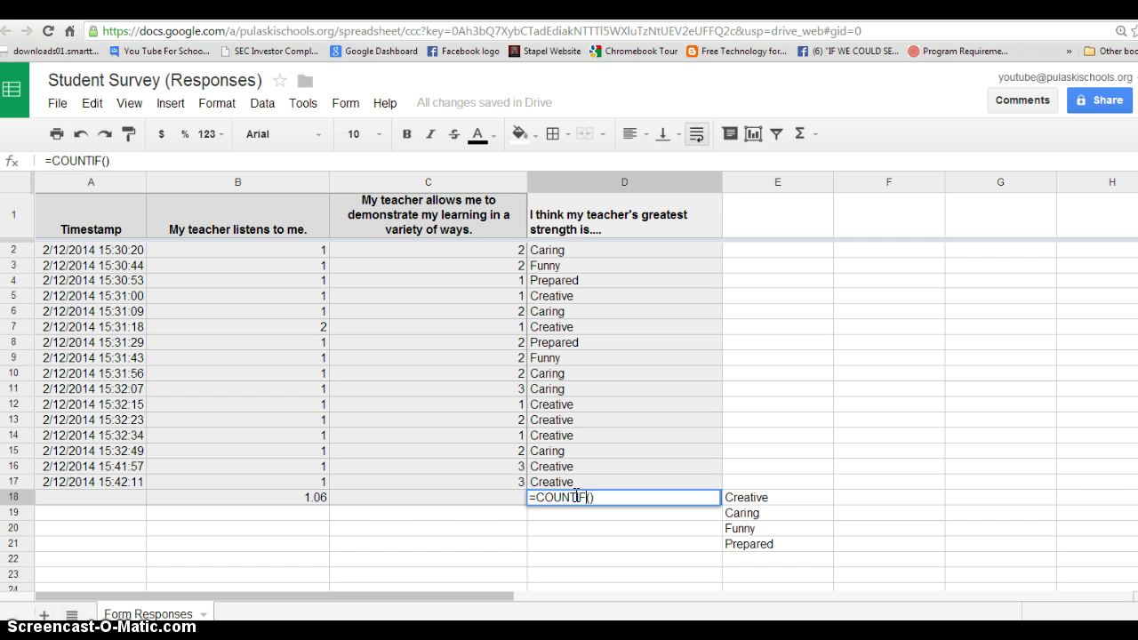
left_click(576, 495)
left_click_drag(561, 249, 573, 487)
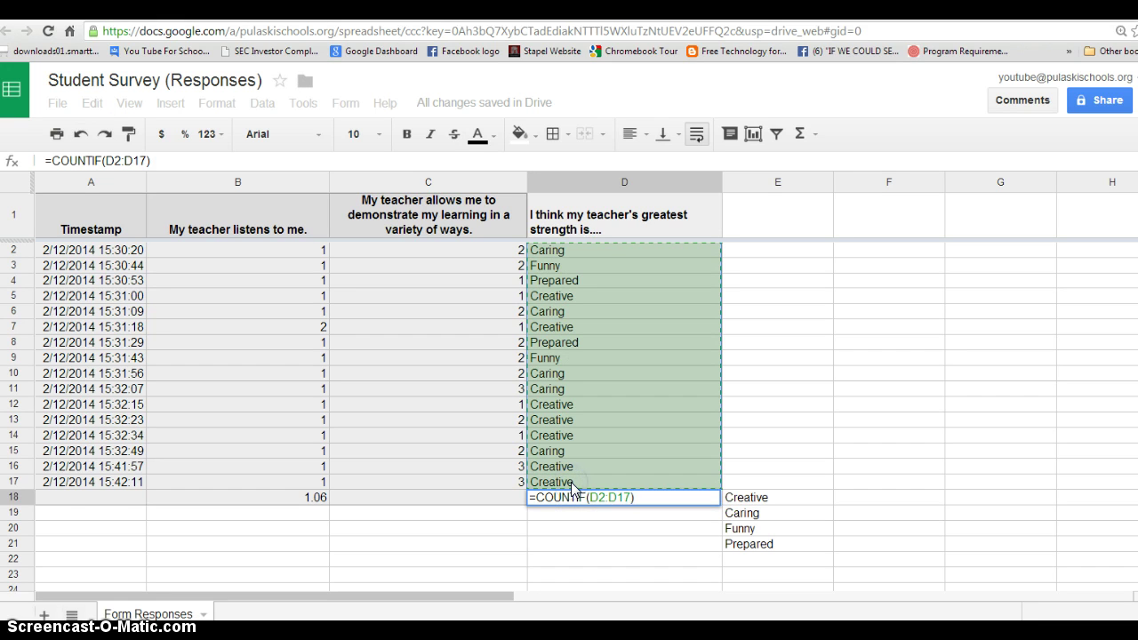
type(", \"Creative\"")
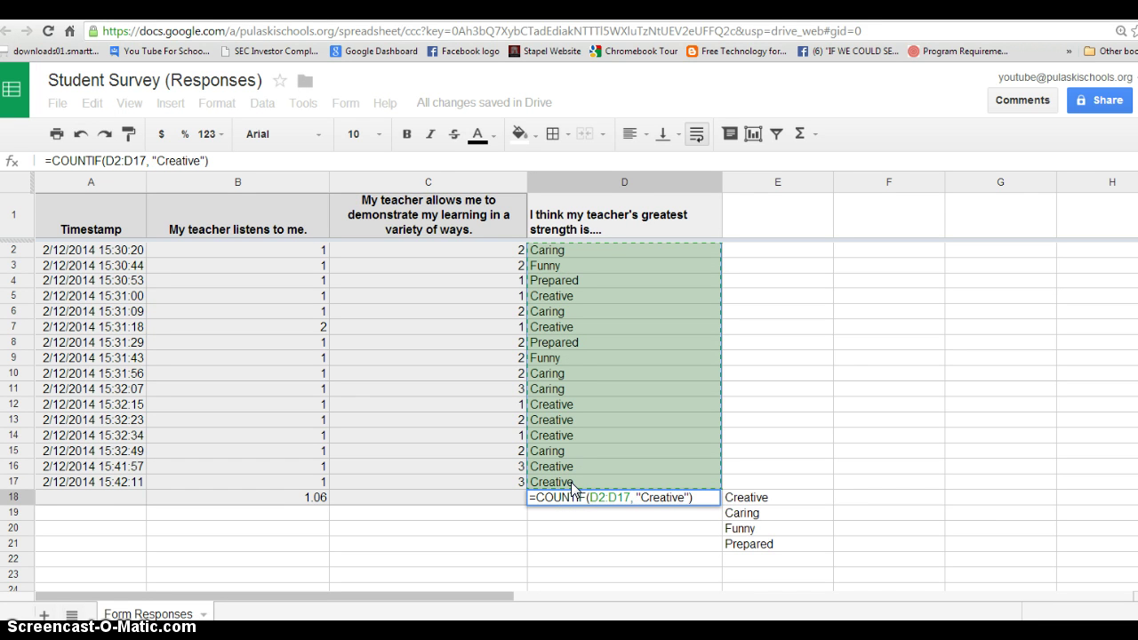
key("Return")
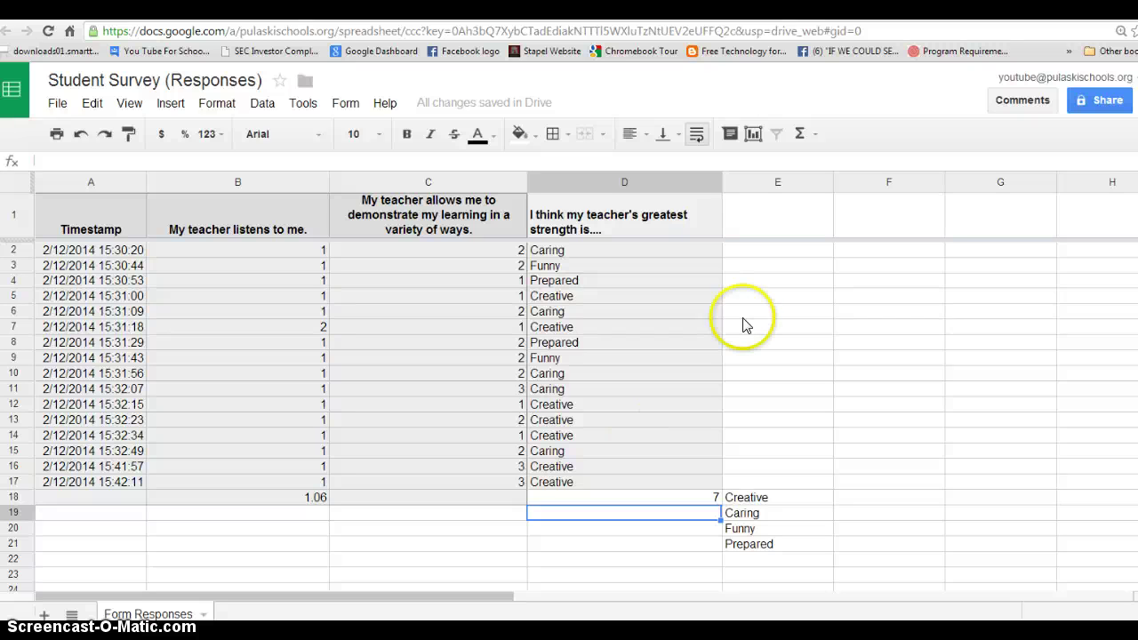
- Count the Caring responses in cell D19 with the formula =COUNTIF(D2:D17, "Caring")
left_click(807, 135)
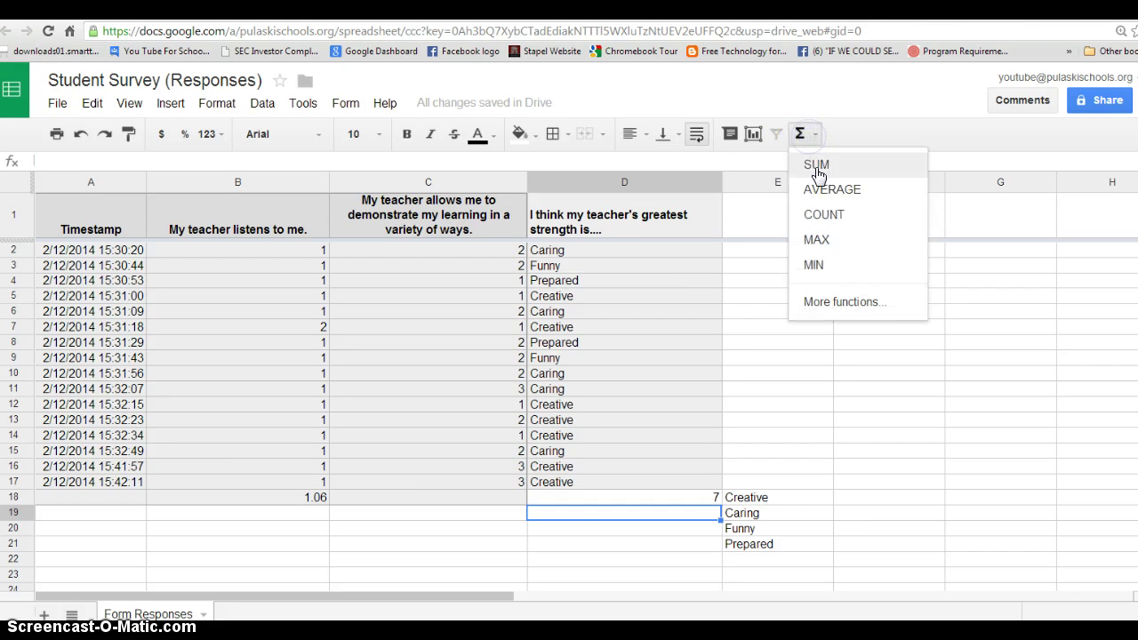
left_click(825, 216)
left_click(573, 510)
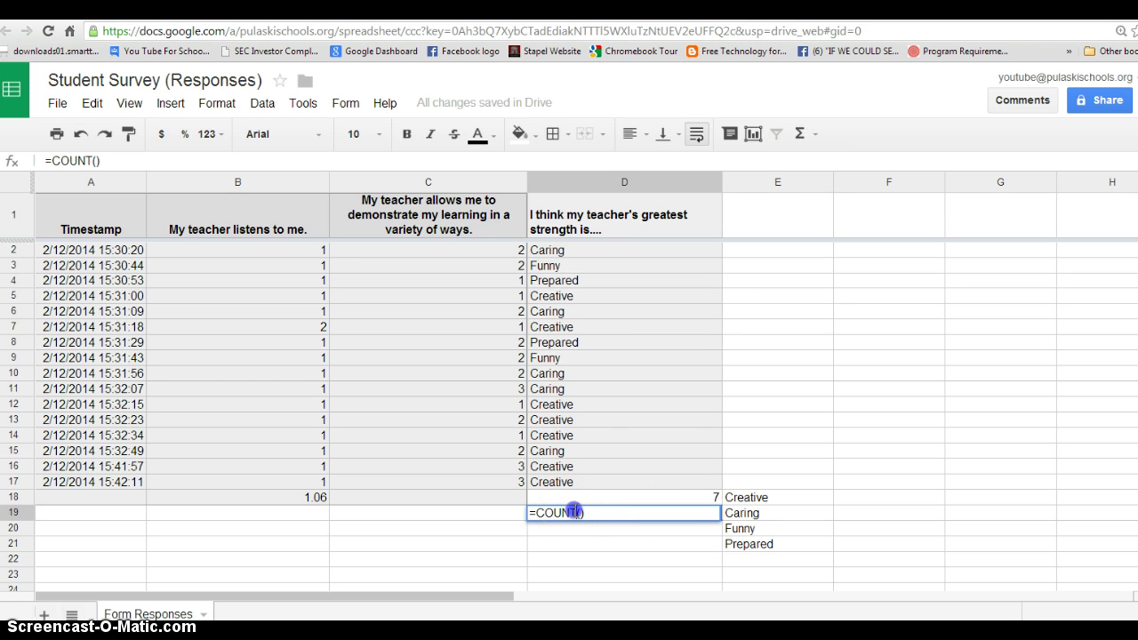
type("IF")
key("Right")
left_click_drag(571, 251, 592, 485)
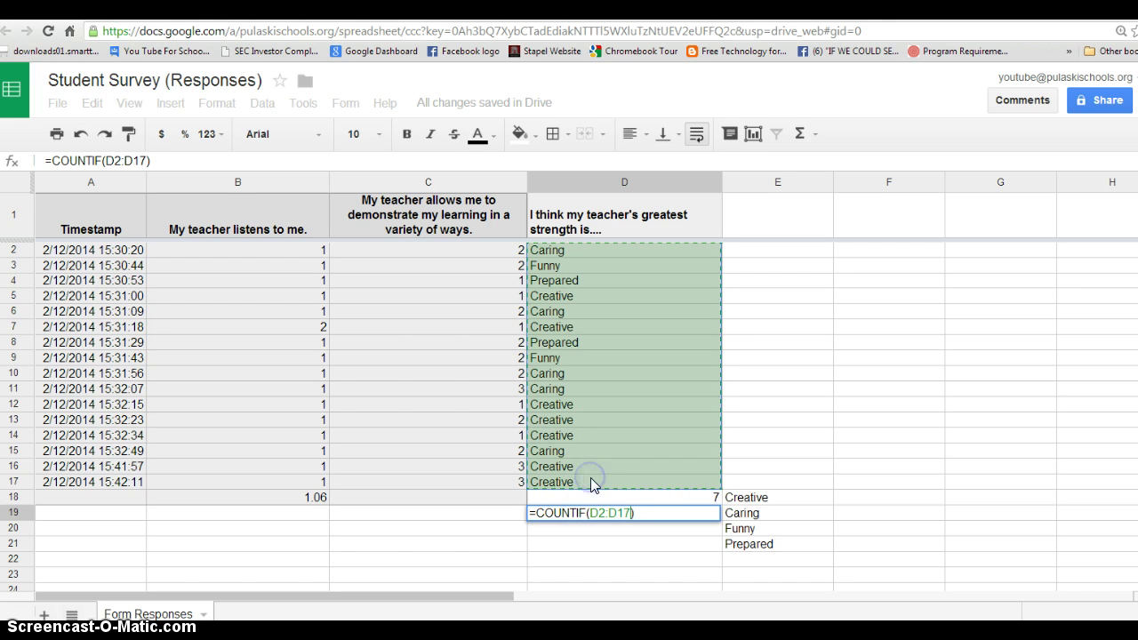
type(", \"Caring\"")
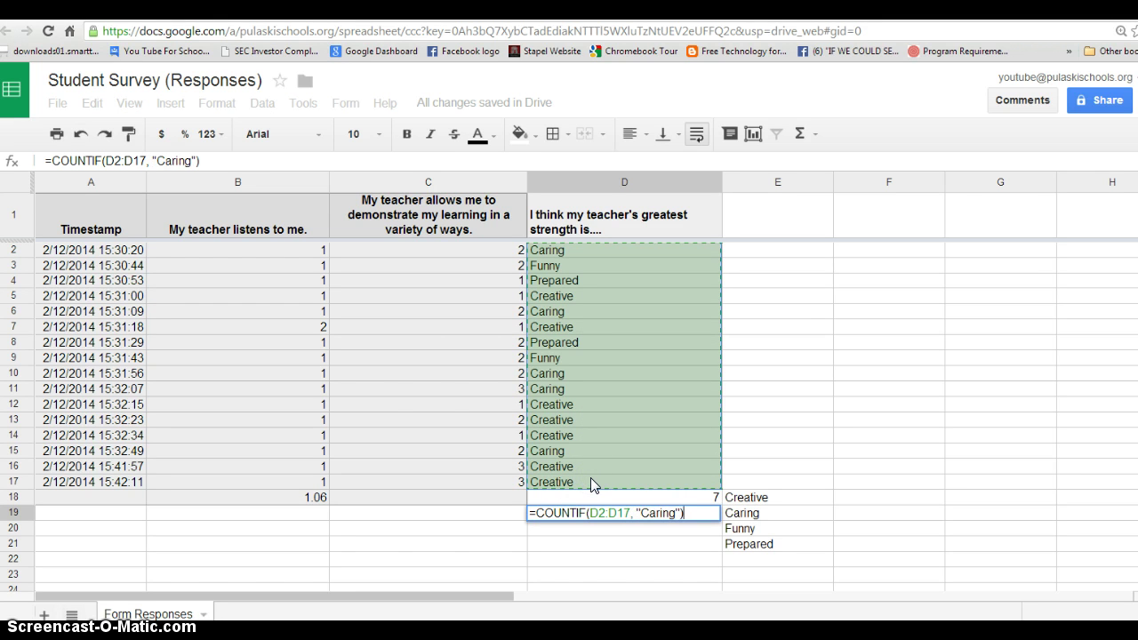
key("Return")
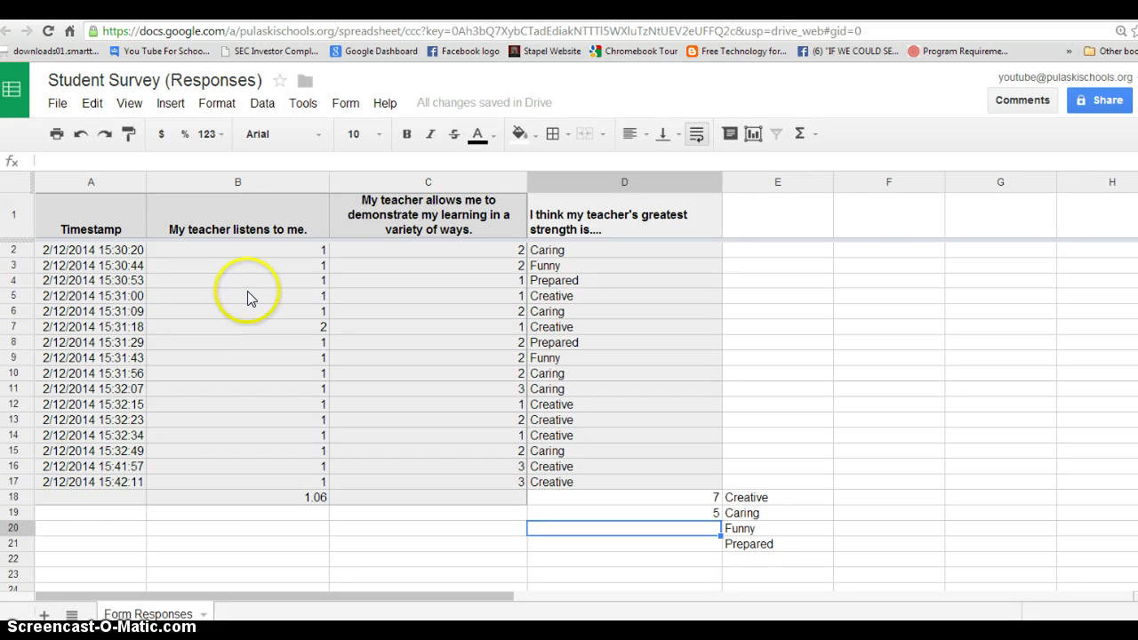
- Filter the responses to show only Caring in the greatest-strength column, and turn the filter off again
left_click(353, 218)
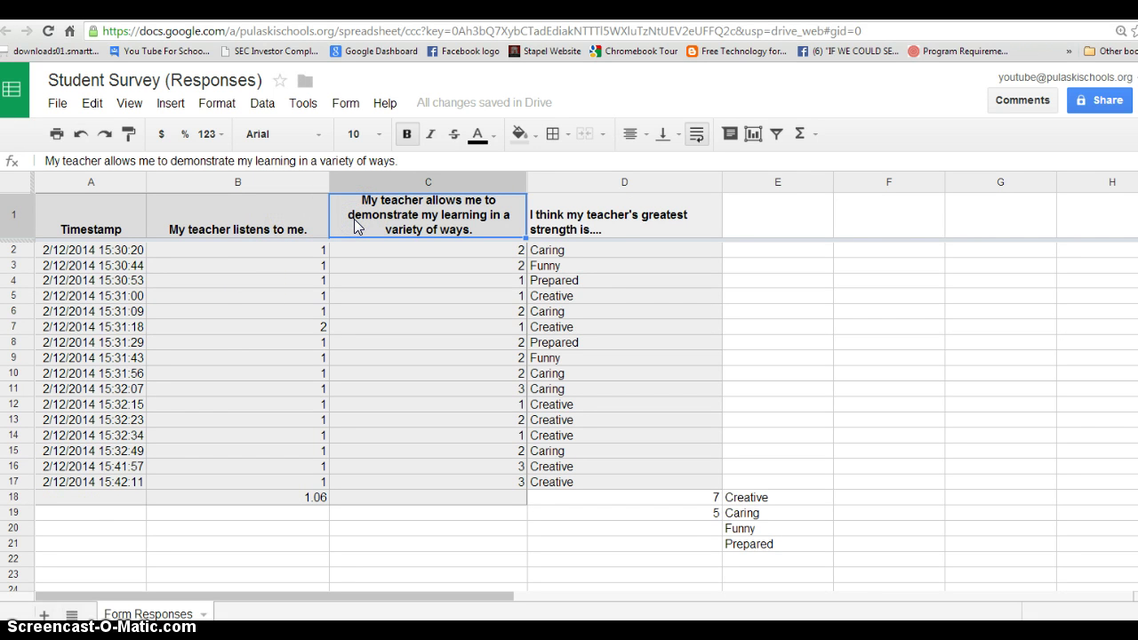
left_click(778, 133)
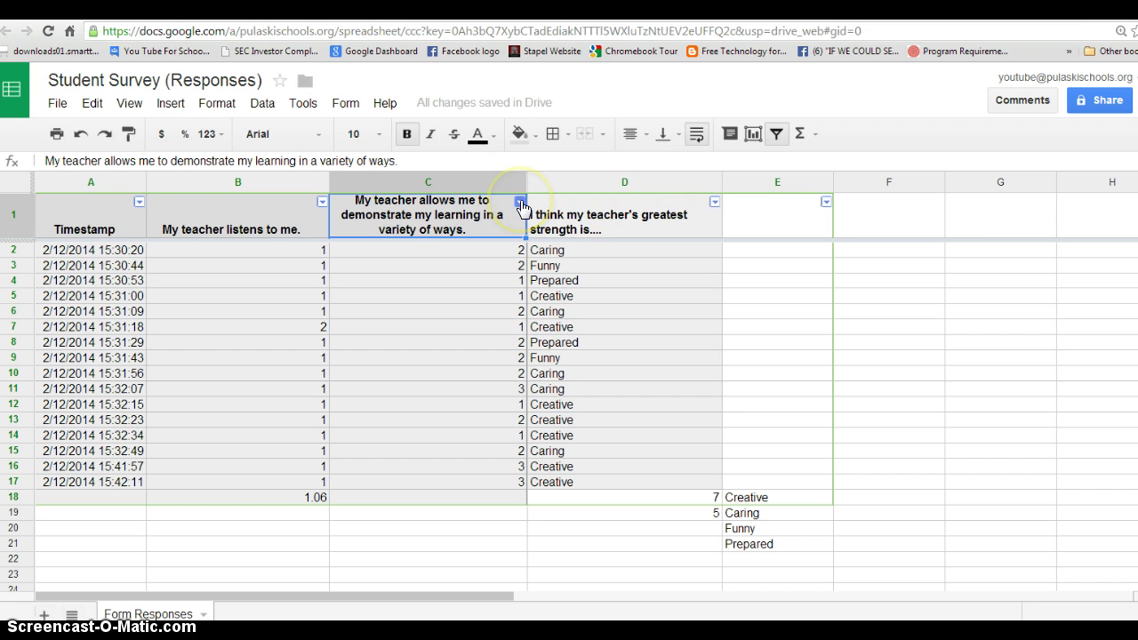
left_click(715, 204)
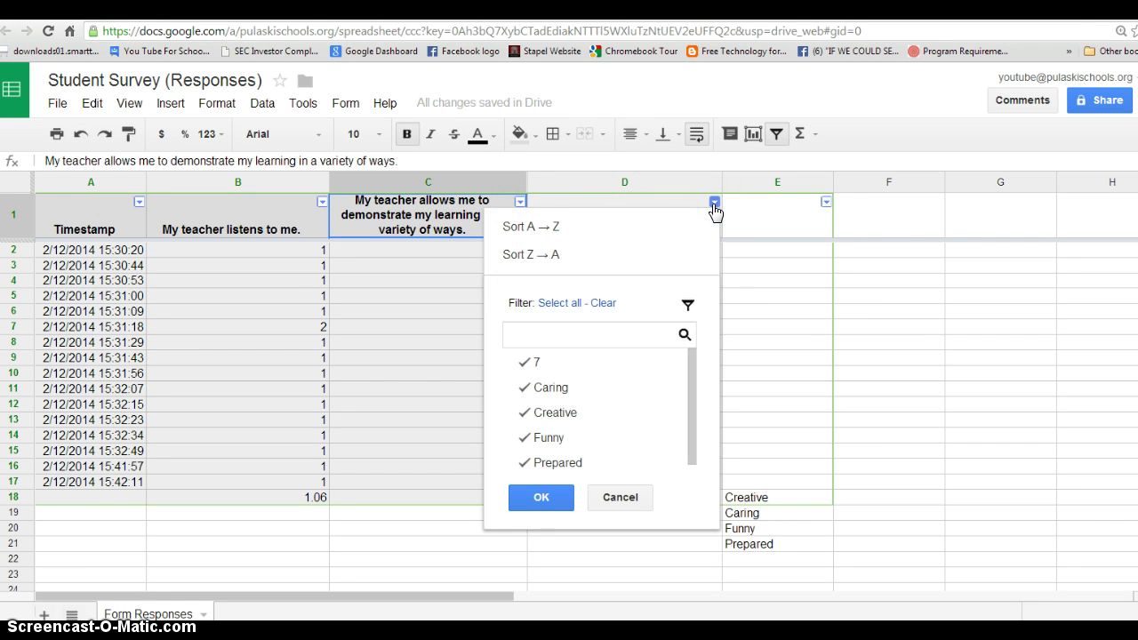
left_click(603, 303)
left_click(564, 393)
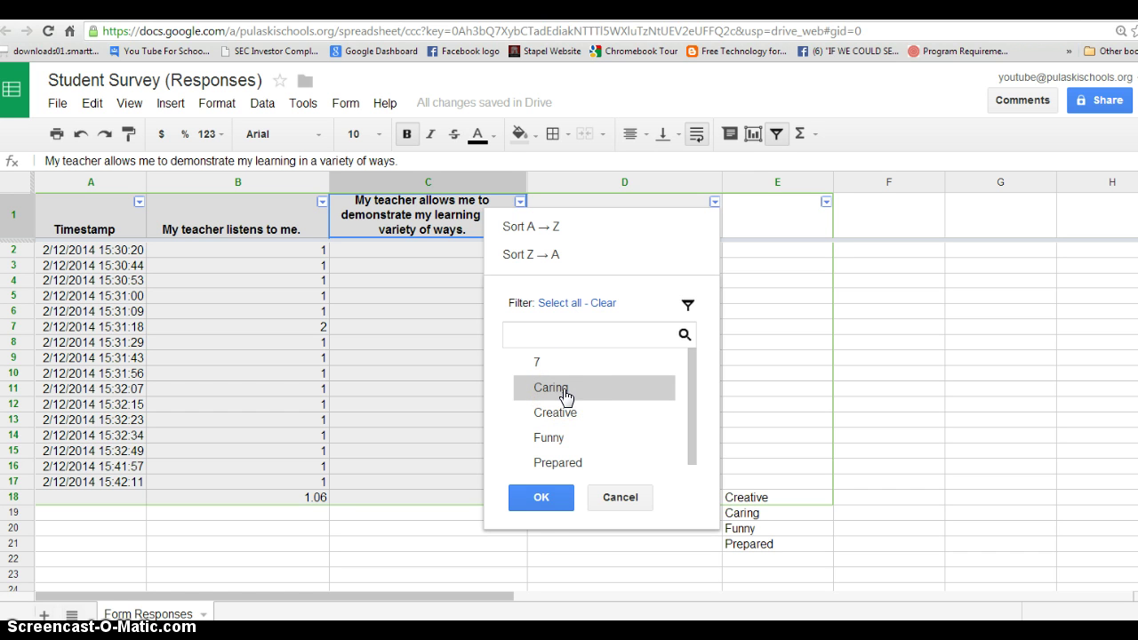
left_click(563, 394)
left_click(539, 496)
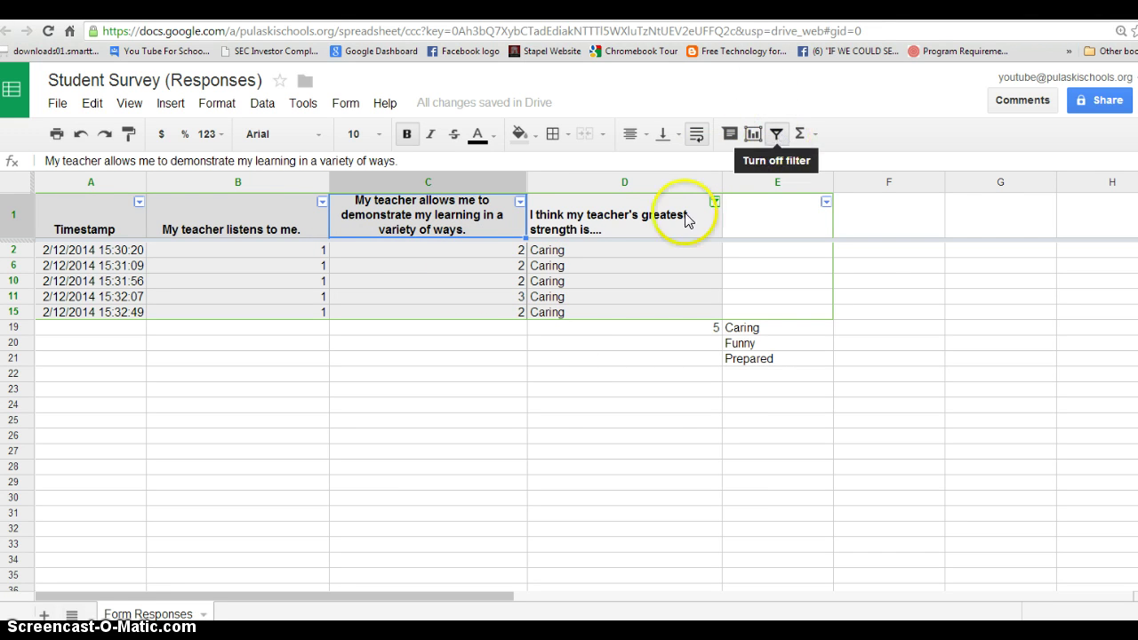
left_click(777, 134)
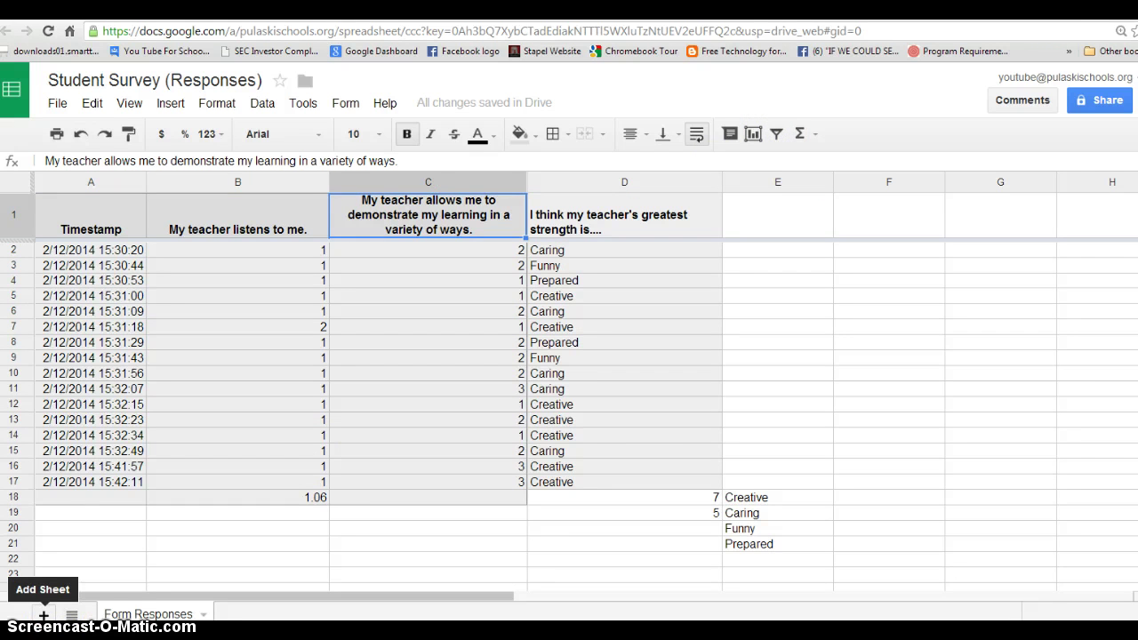
left_click(238, 512)
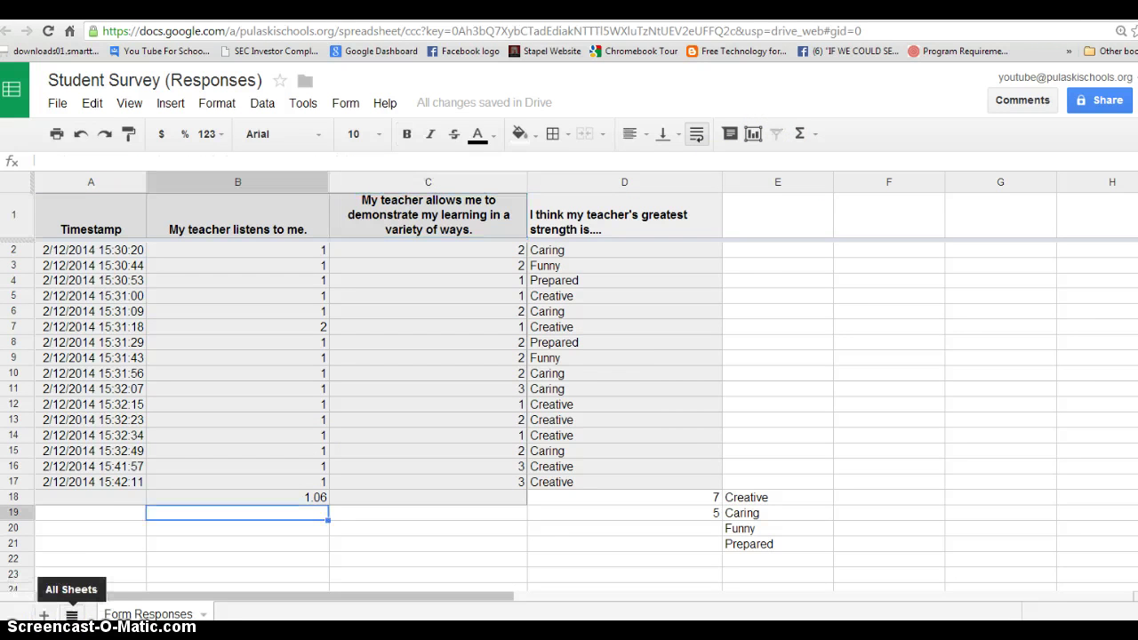